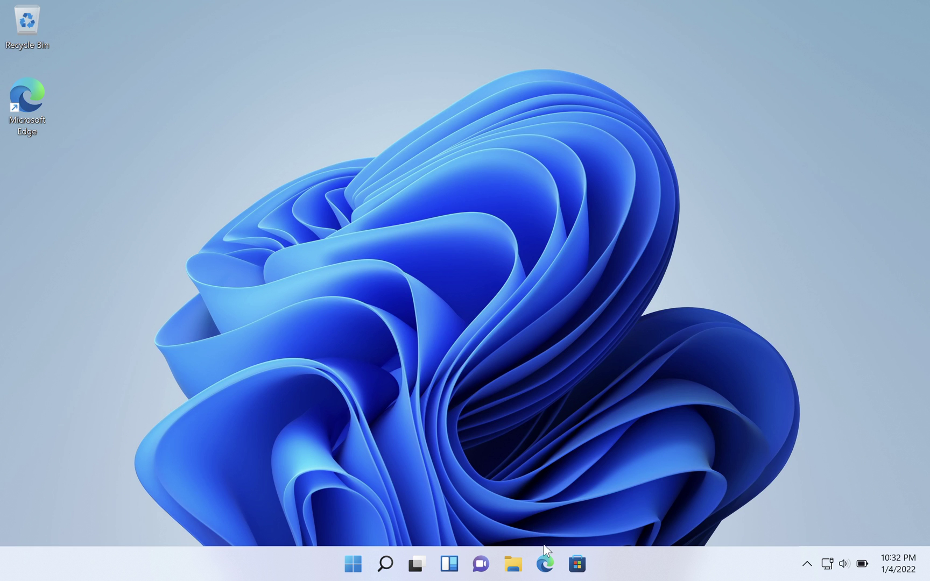
# Step: Launch Microsoft Edge and run a Bing search for 'chrome'
pyautogui.click(545, 562)
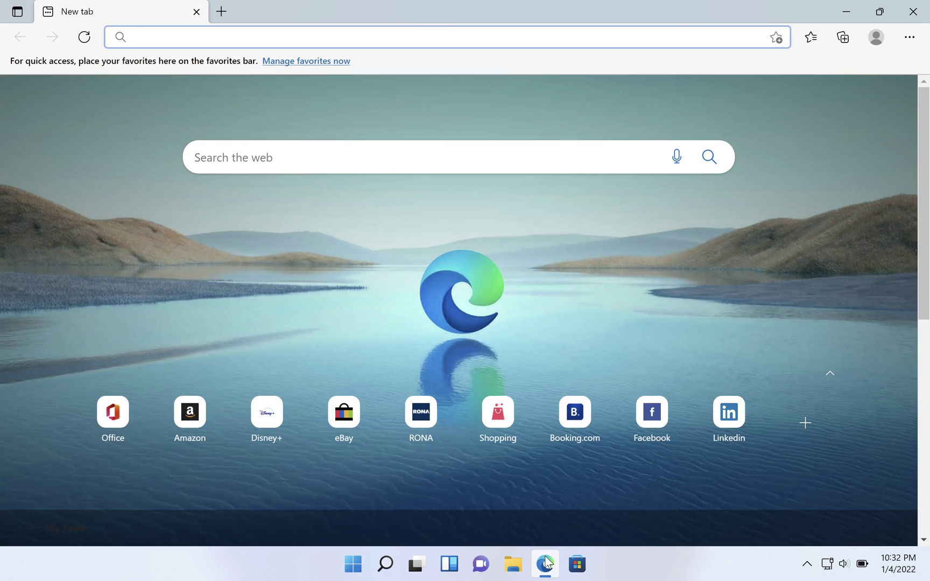
pyautogui.click(210, 35)
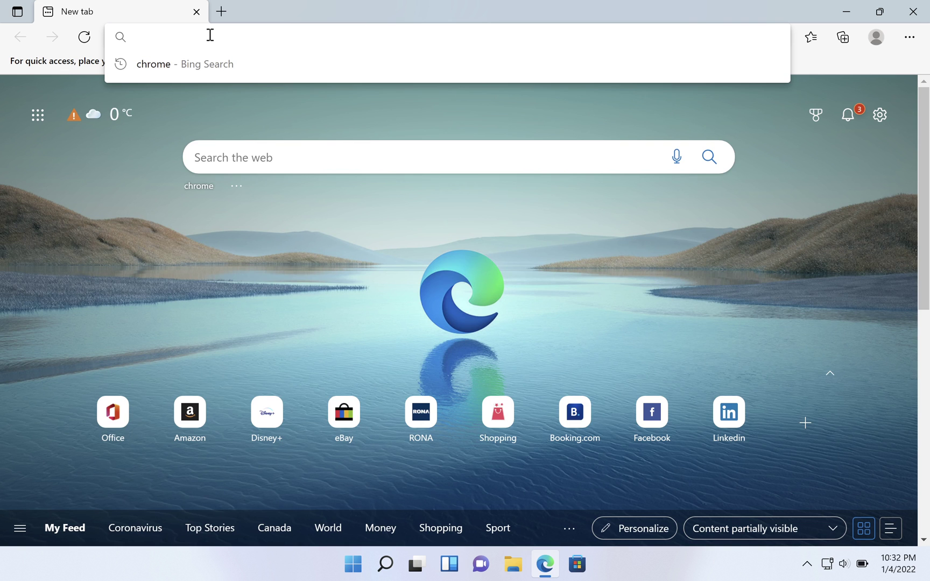
pyautogui.write('chrome')
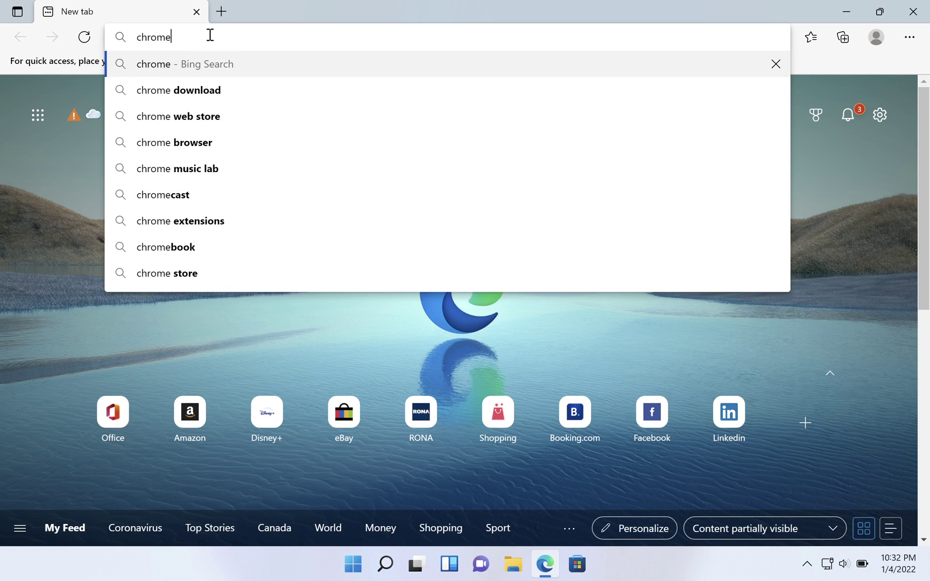
pyautogui.press('Return')
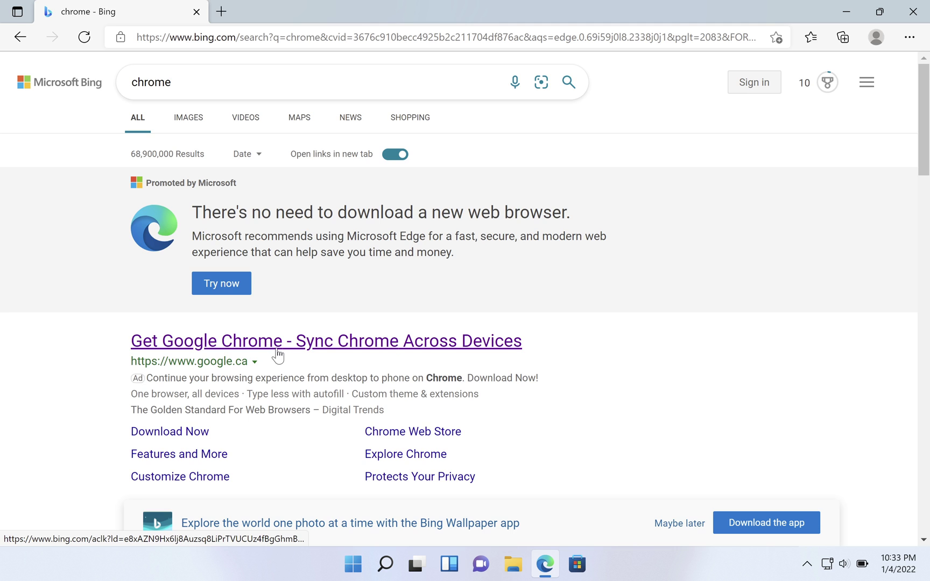
# Step: Download ChromeSetup from Google's Chrome page and run it, approving the User Account Control prompt
pyautogui.click(276, 346)
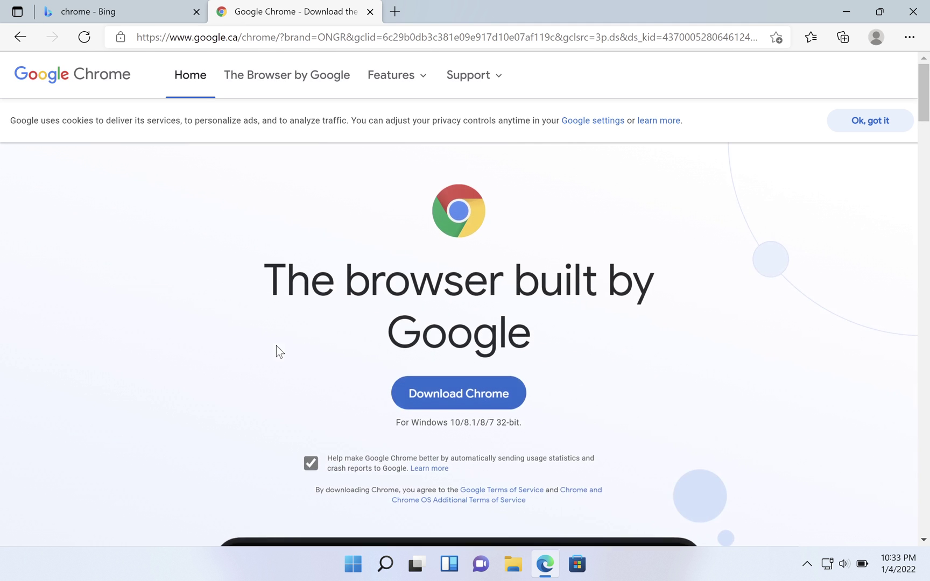
pyautogui.click(445, 393)
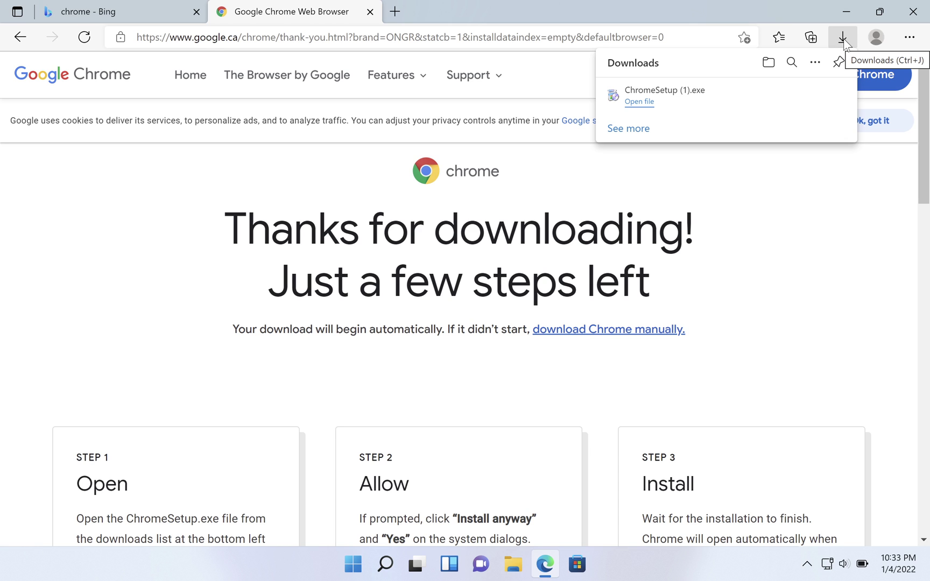
pyautogui.click(642, 102)
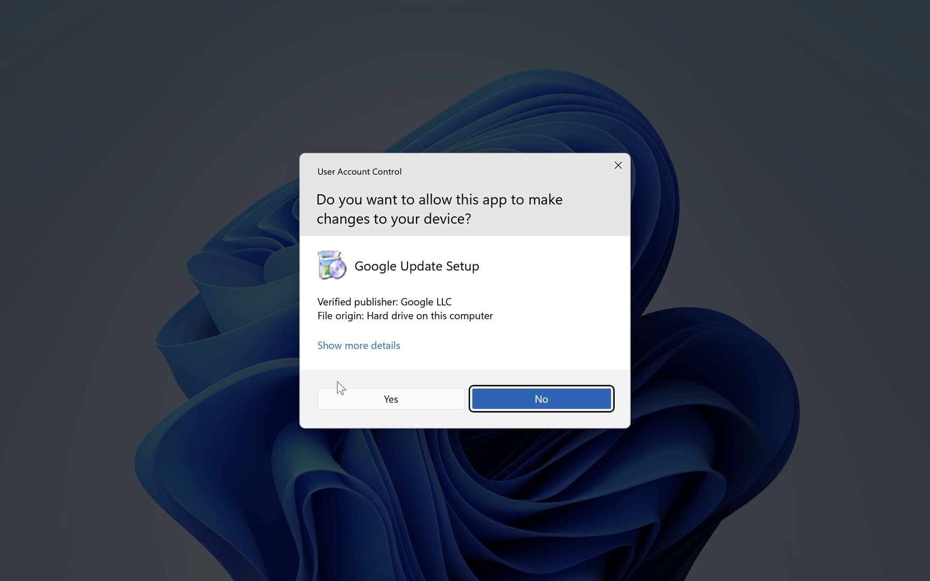
pyautogui.click(373, 400)
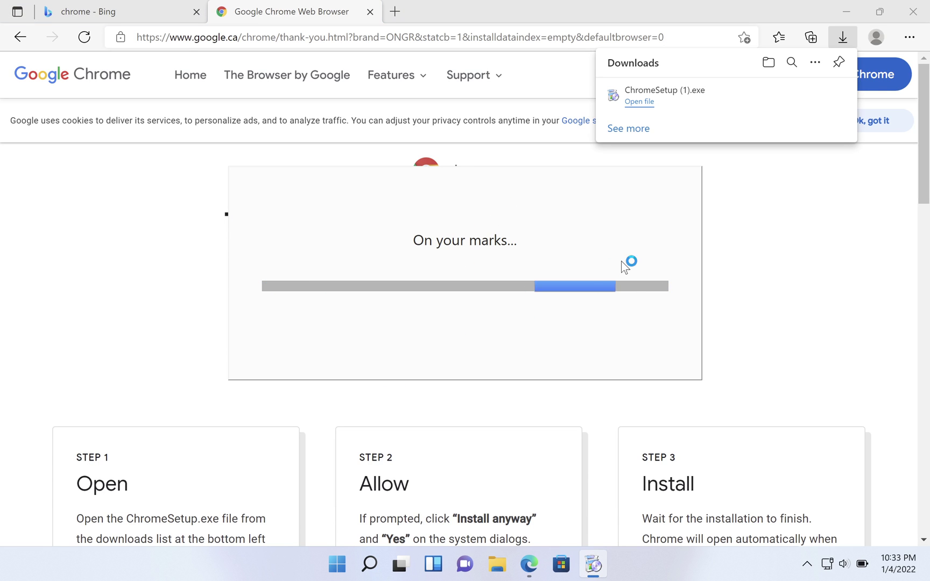
# Step: Close Edge and let the installer finish until Chrome opens on Welcome to Chrome
pyautogui.click(915, 13)
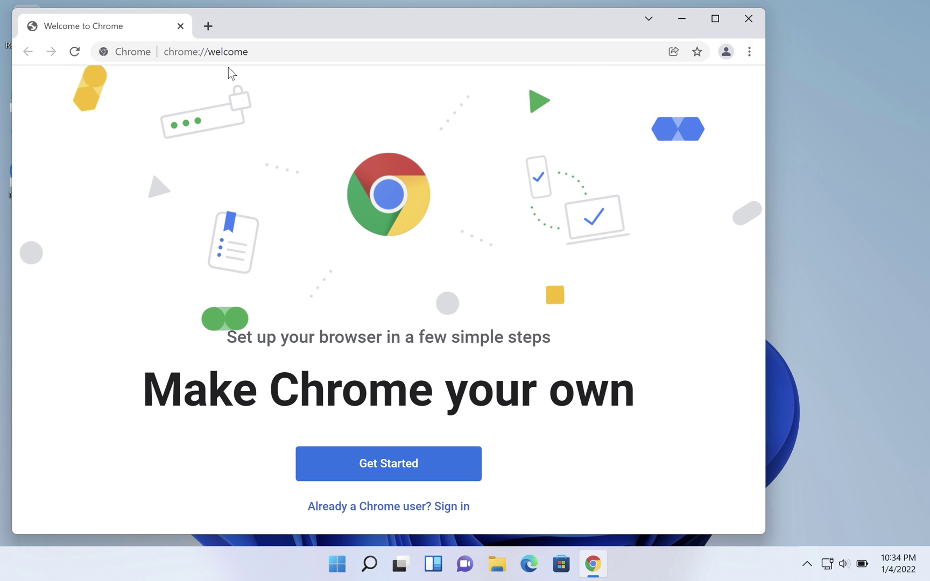
# Step: Swap the Welcome tab for a new tab, pin Chrome to the taskbar, and close Chrome
pyautogui.click(207, 27)
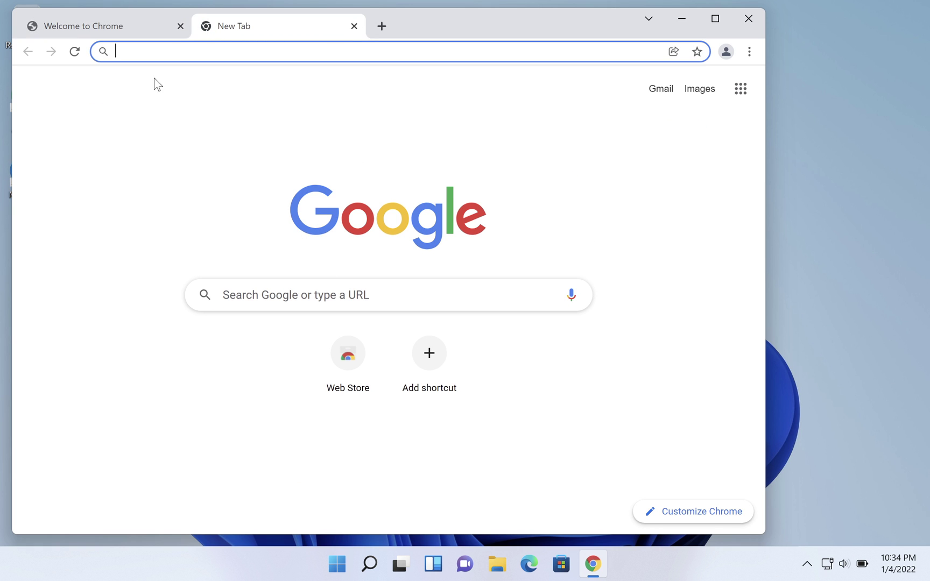
pyautogui.click(181, 25)
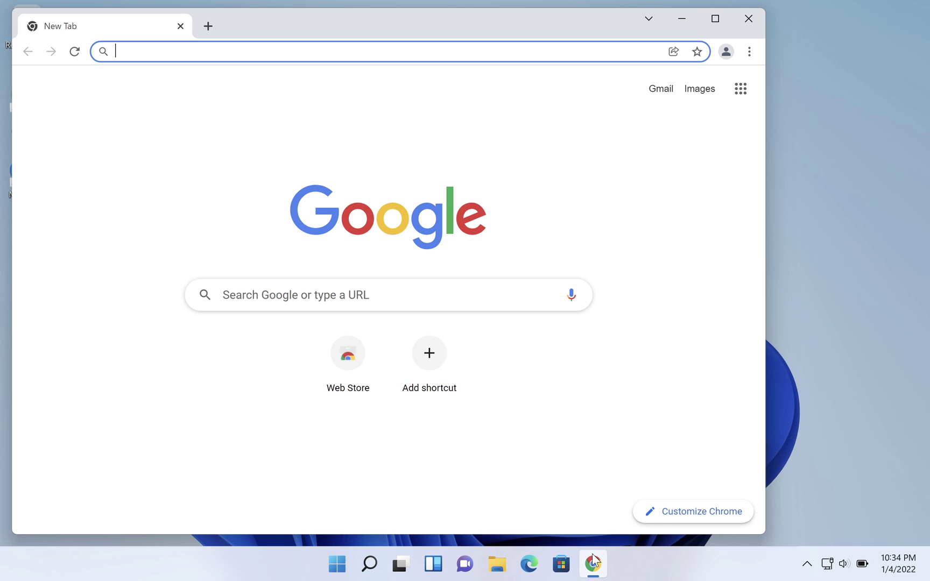
pyautogui.rightClick(594, 570)
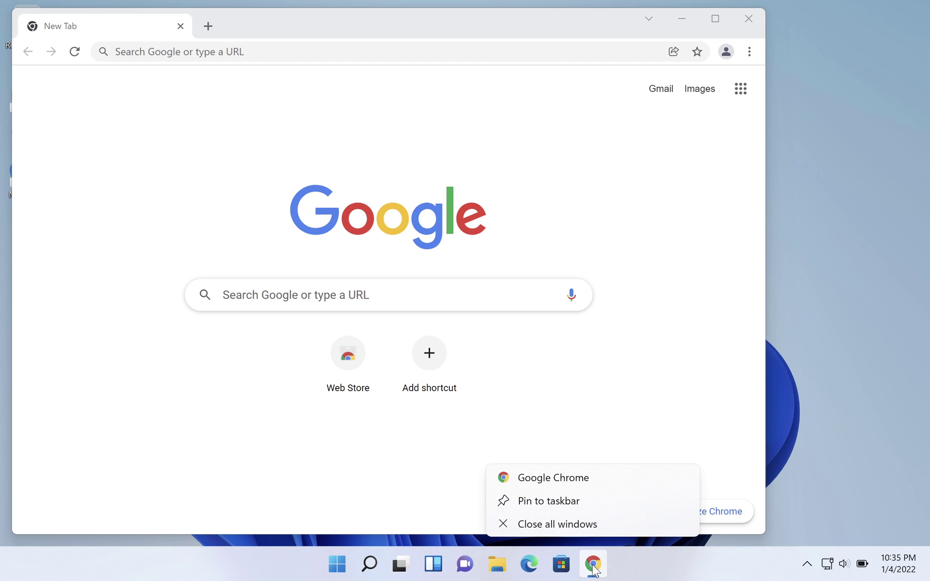
pyautogui.click(562, 502)
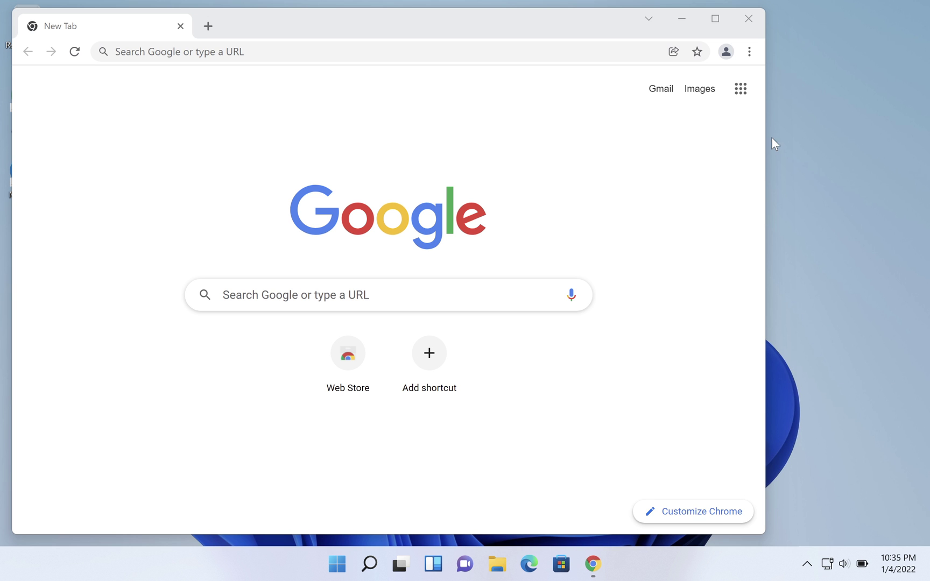
pyautogui.click(750, 21)
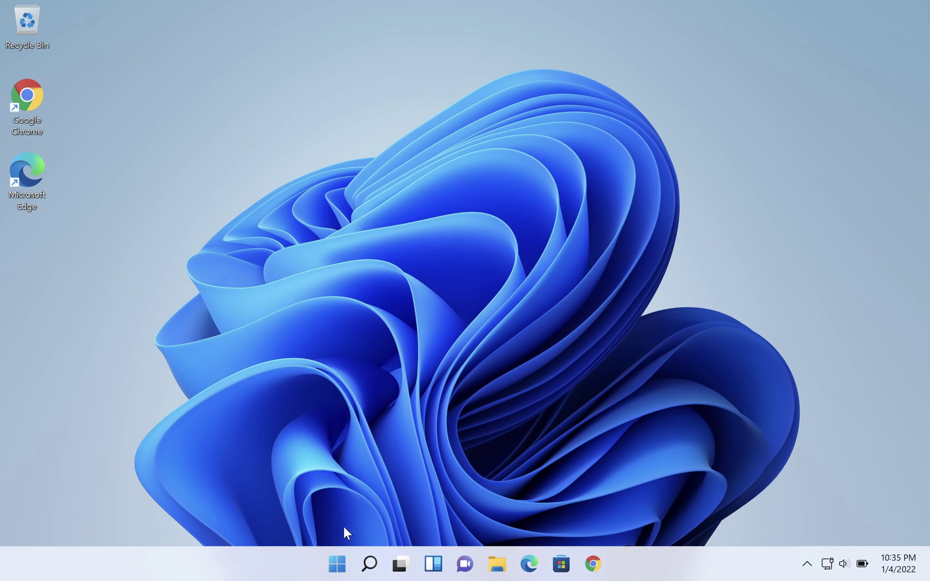
# Step: Search 'default' from the Start menu and open the Default apps settings page
pyautogui.click(338, 563)
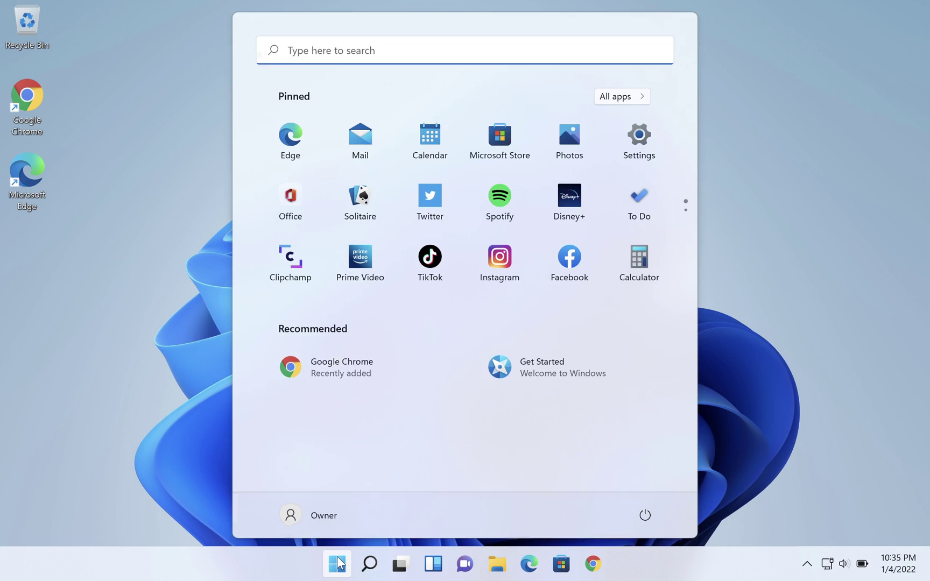
pyautogui.write('de')
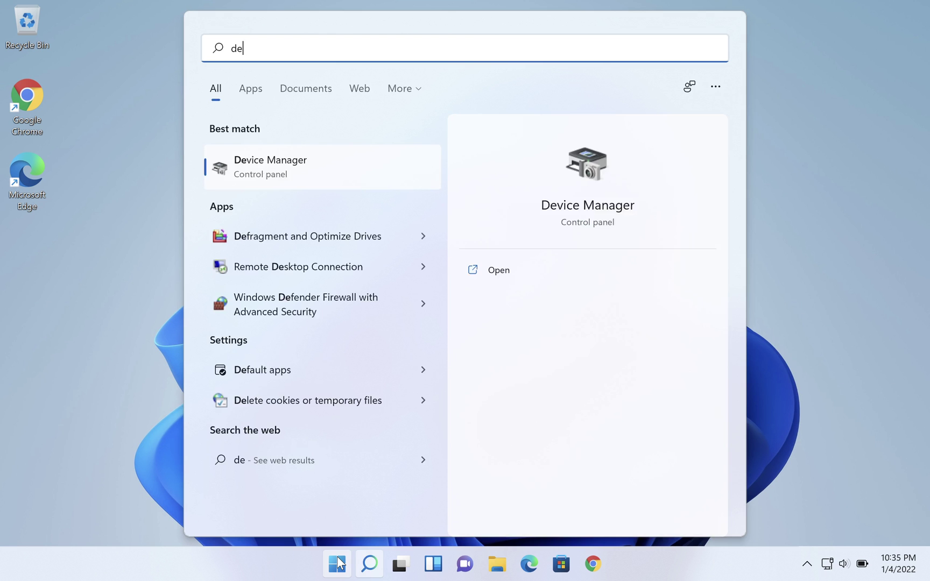
pyautogui.write('fault')
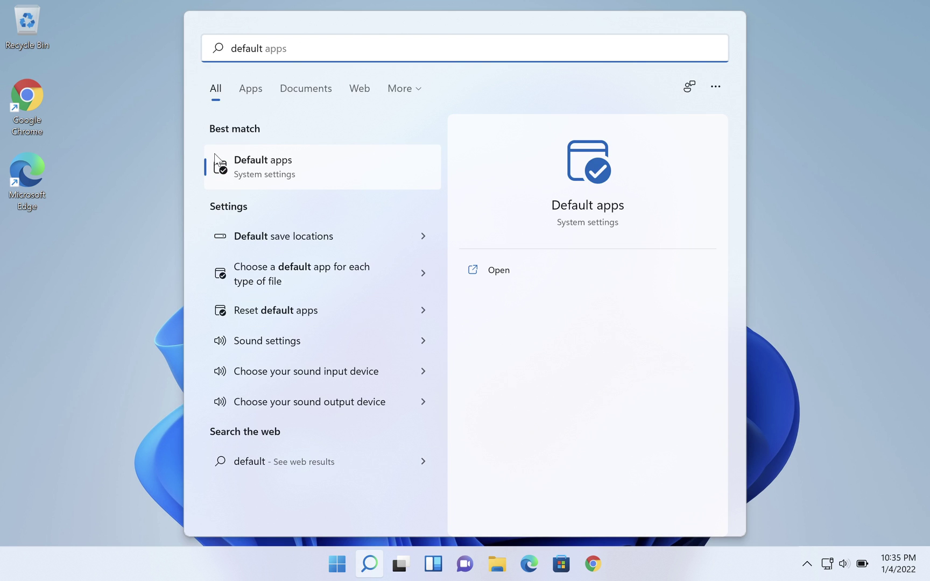
pyautogui.click(279, 167)
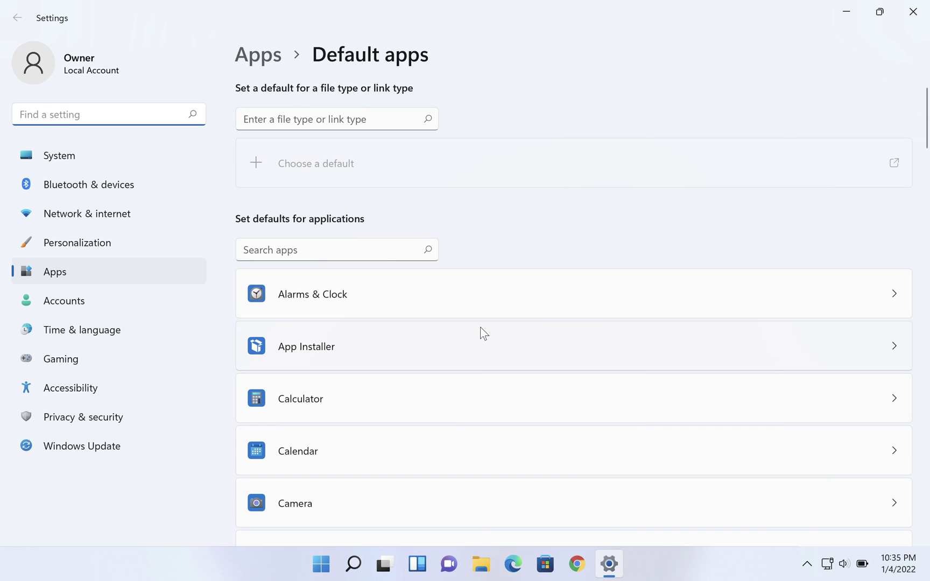
# Step: Scroll the Default apps list and select Google Chrome to view its file and link types
pyautogui.scroll(-5, 565, 409)
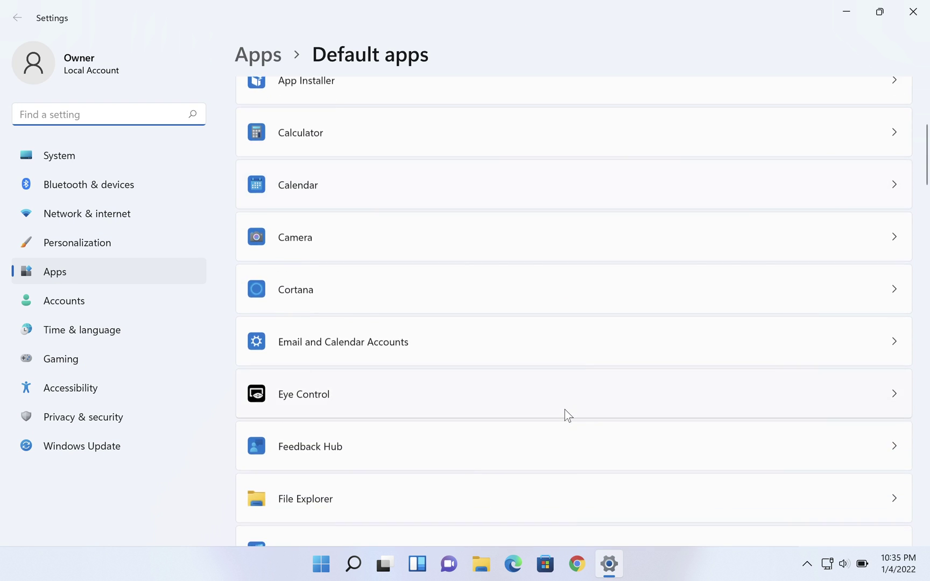
pyautogui.scroll(-4, 564, 409)
pyautogui.scroll(-3, 565, 410)
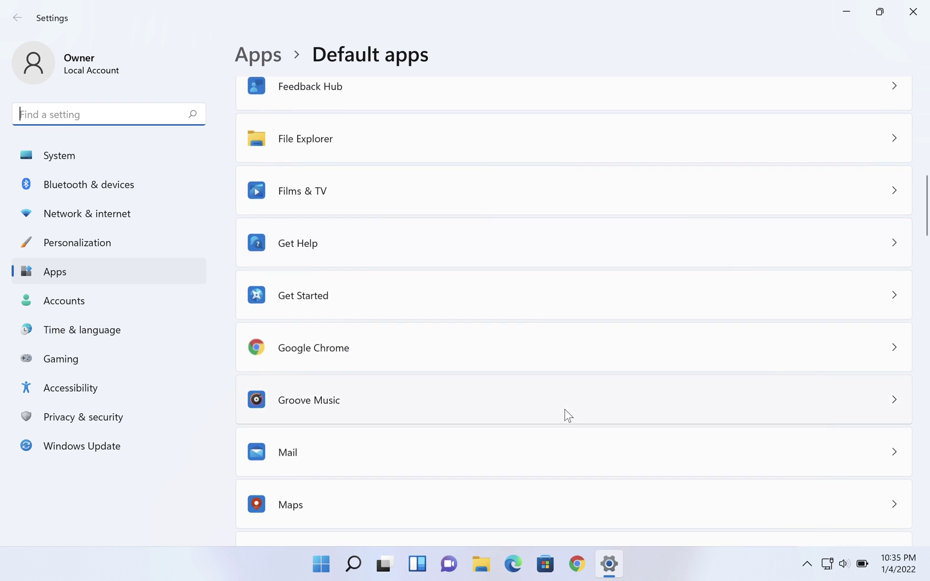
pyautogui.click(363, 348)
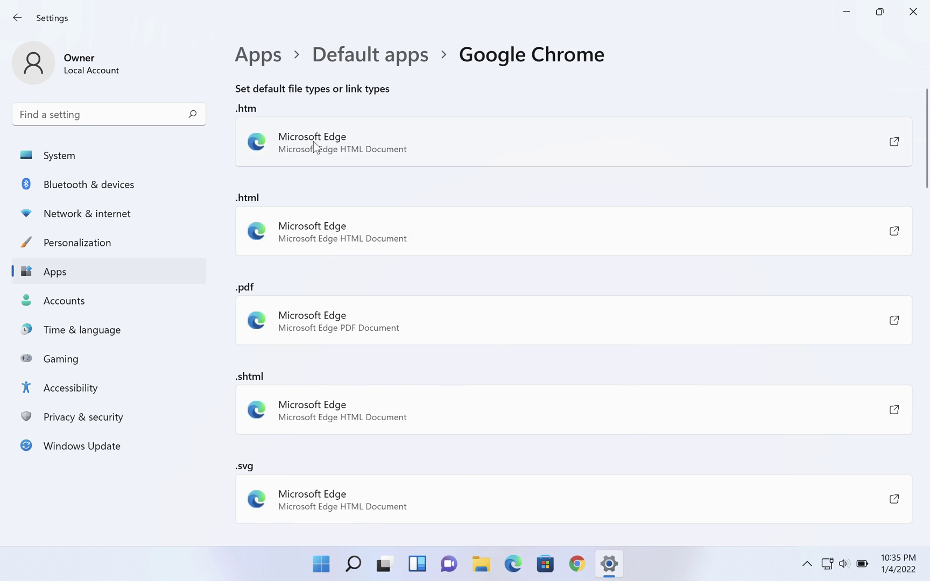
pyautogui.scroll(-4, 440, 183)
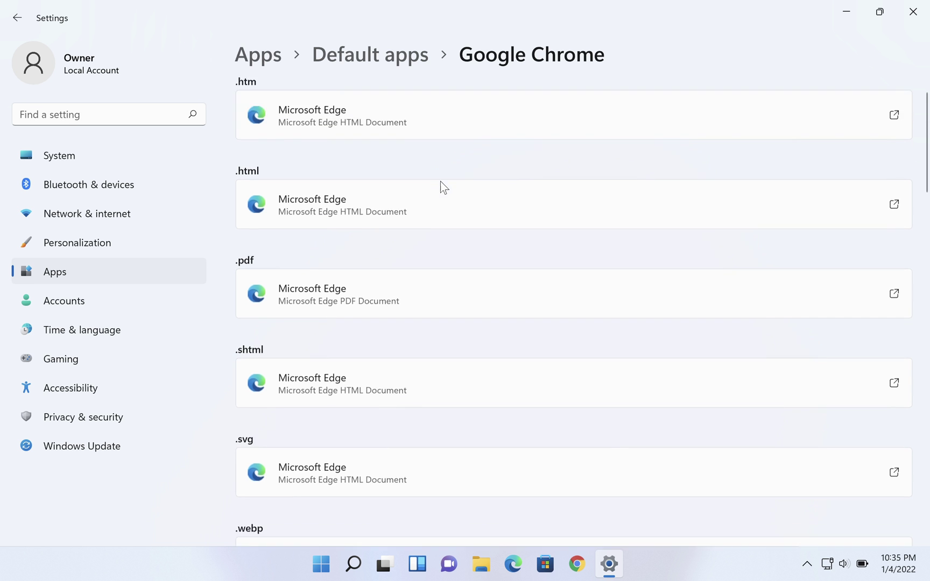
pyautogui.scroll(-10, 440, 183)
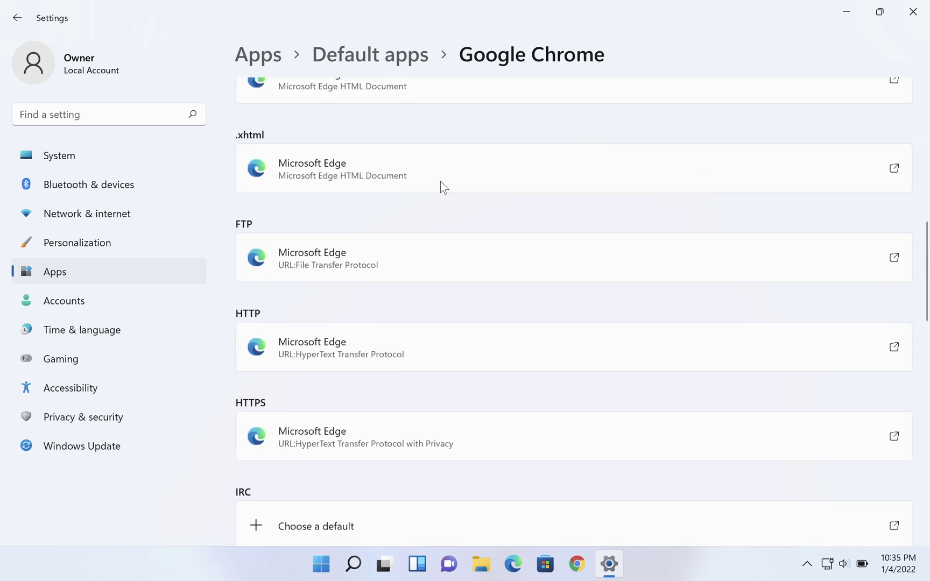
pyautogui.scroll(14, 440, 181)
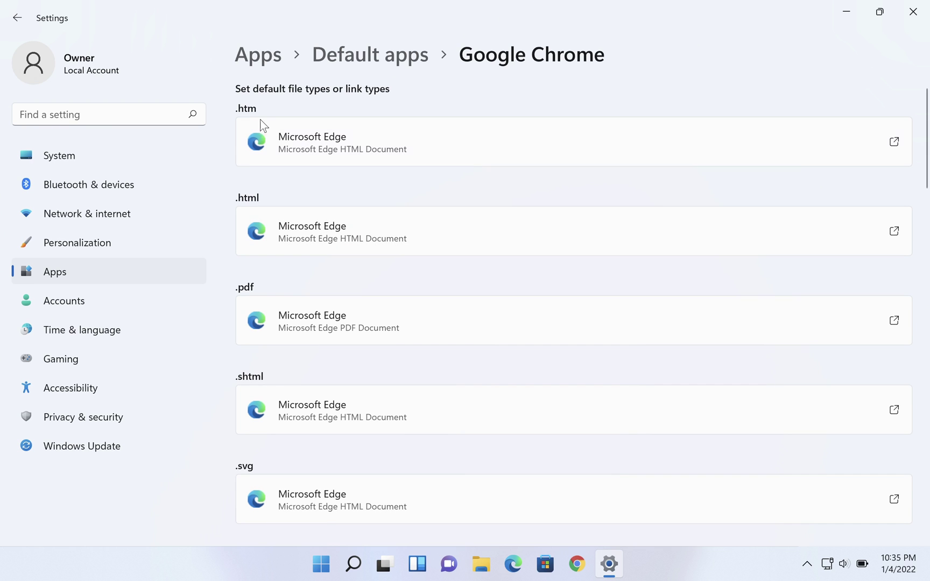
# Step: Assign .htm (choosing Switch anyway) and .html files to Google Chrome
pyautogui.click(327, 148)
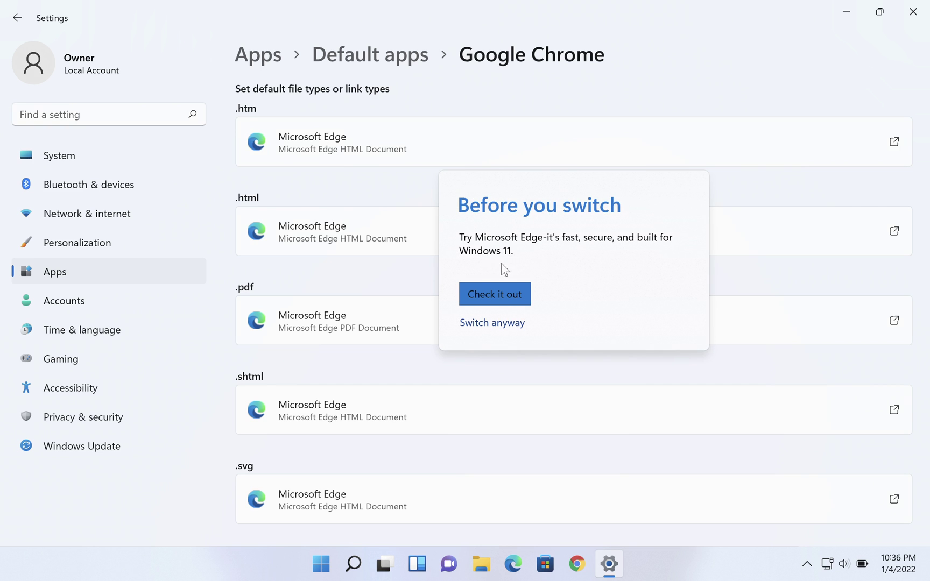
pyautogui.click(499, 324)
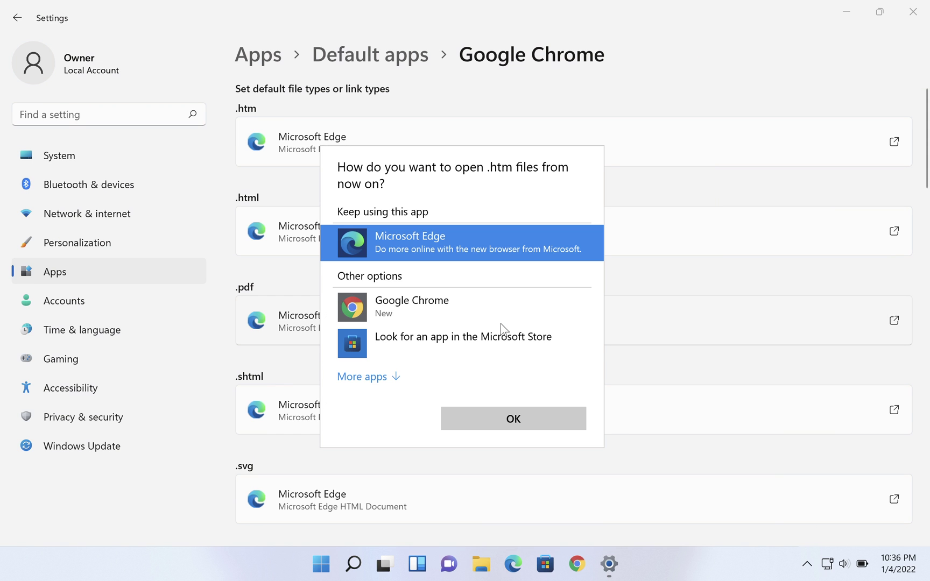
pyautogui.click(408, 304)
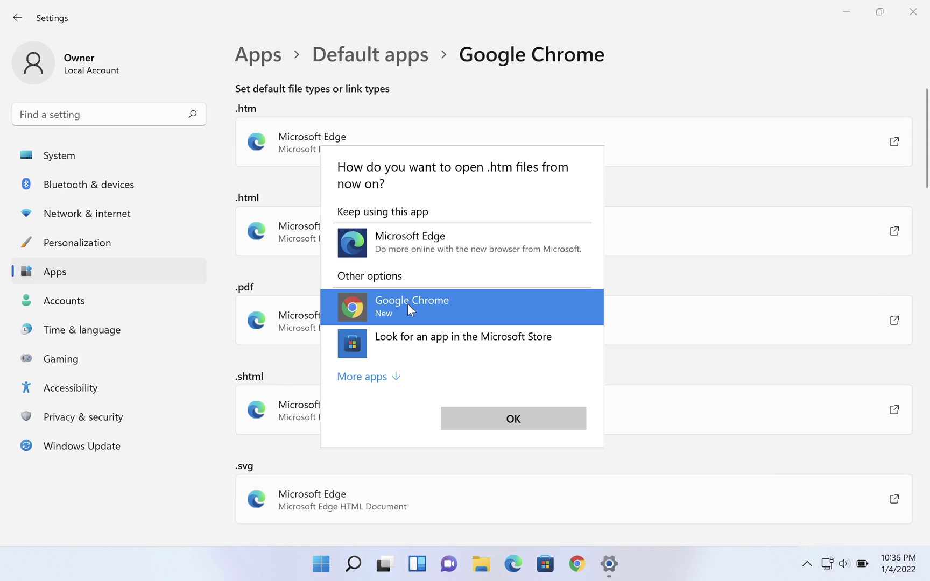
pyautogui.click(483, 423)
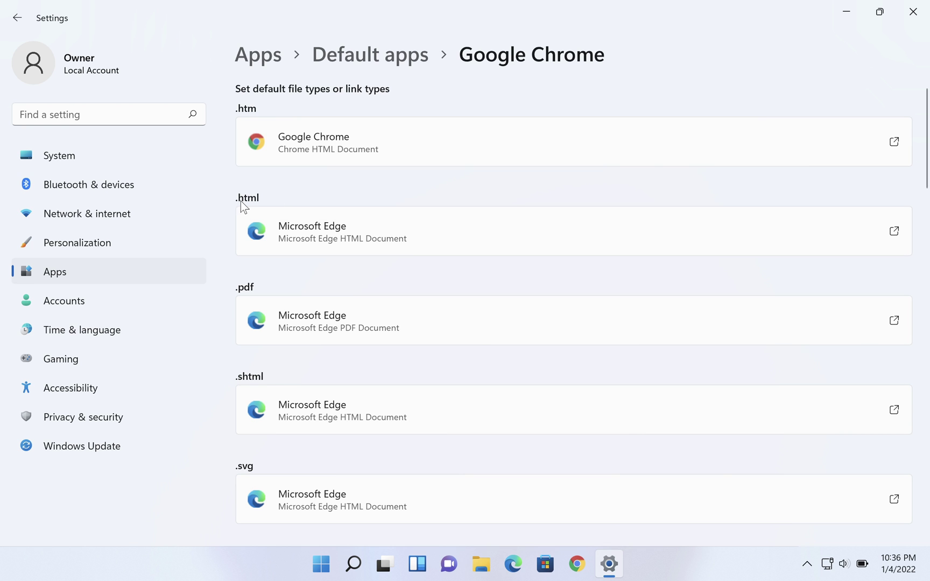
pyautogui.click(356, 229)
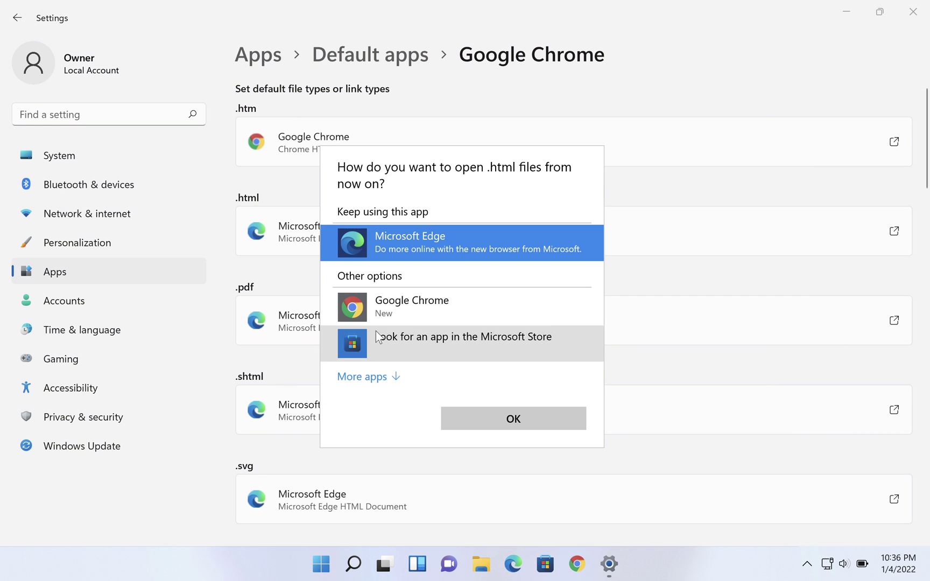
pyautogui.click(401, 308)
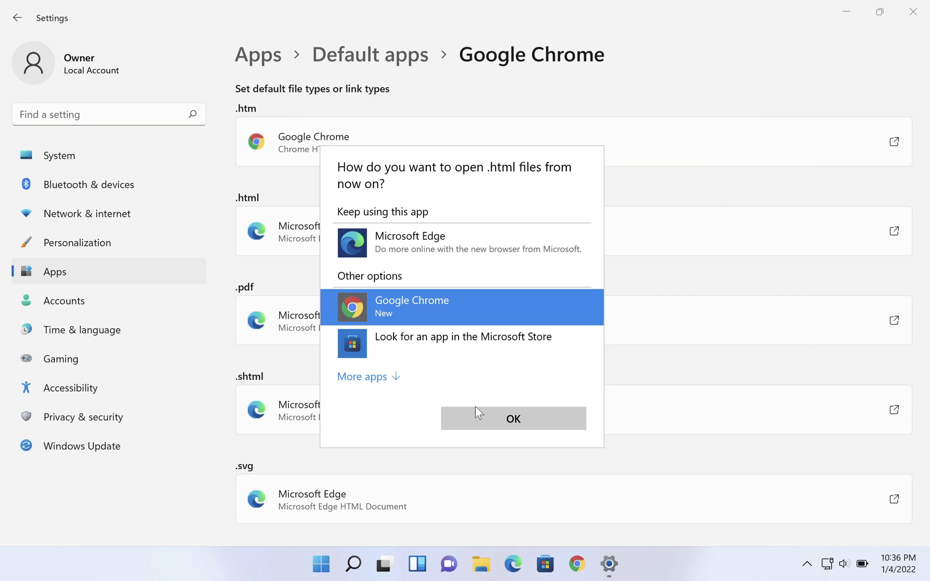
pyautogui.click(483, 424)
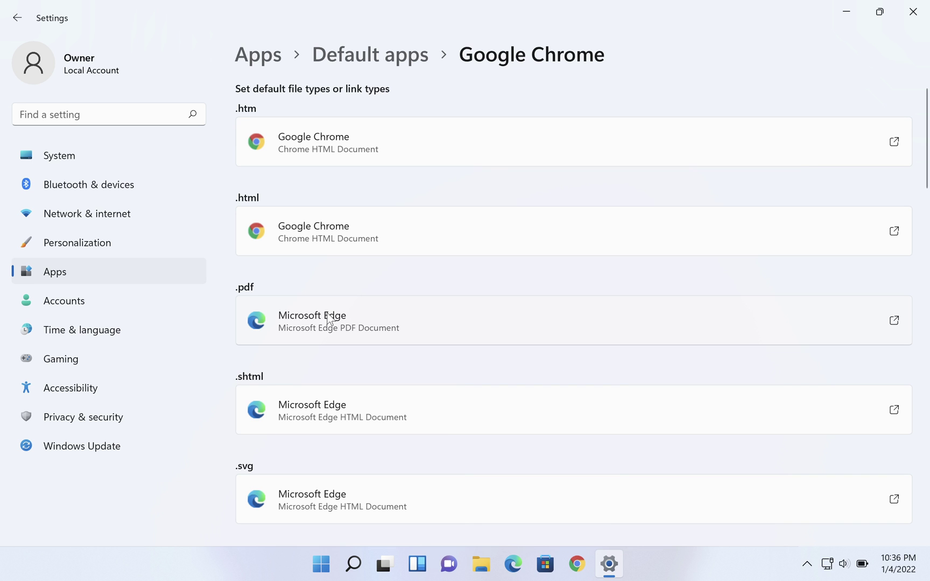
# Step: Set .pdf files to open in Google Chrome, then scroll down to the FTP, HTTP and HTTPS link types
pyautogui.click(350, 321)
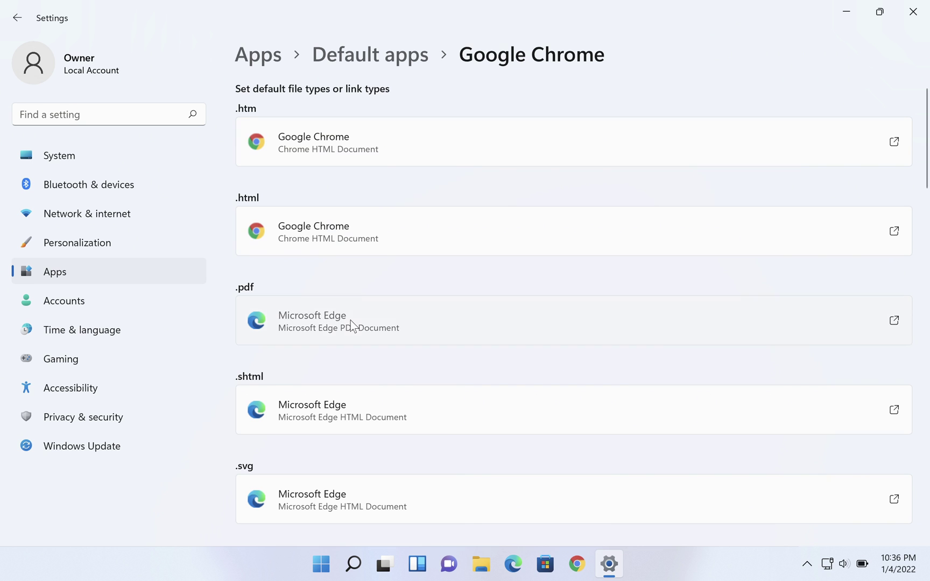
pyautogui.click(358, 310)
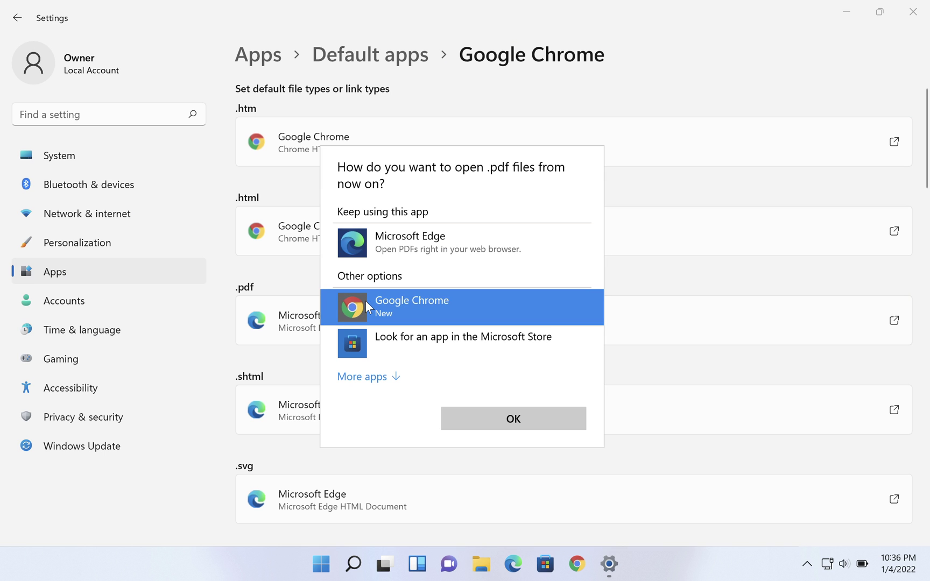
pyautogui.click(482, 415)
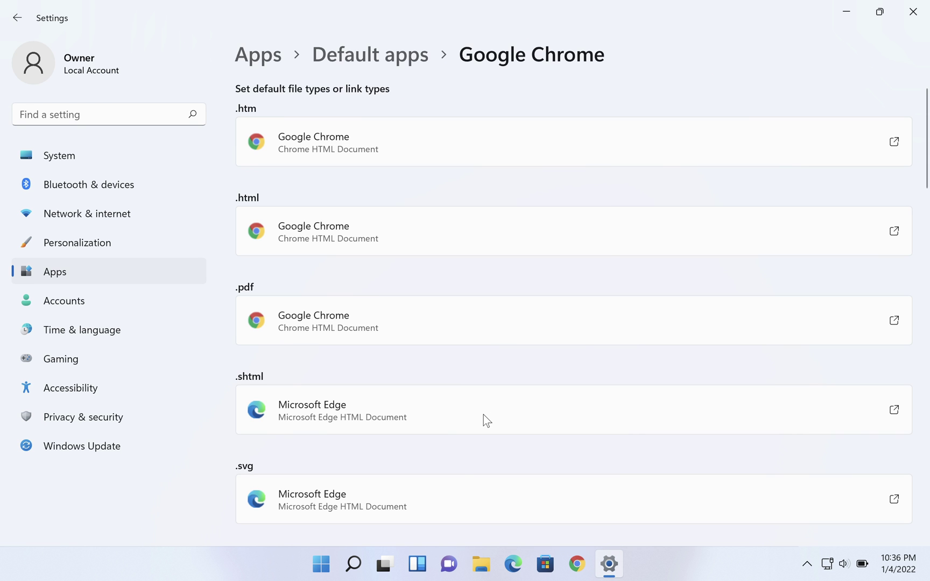
pyautogui.scroll(-6, 555, 393)
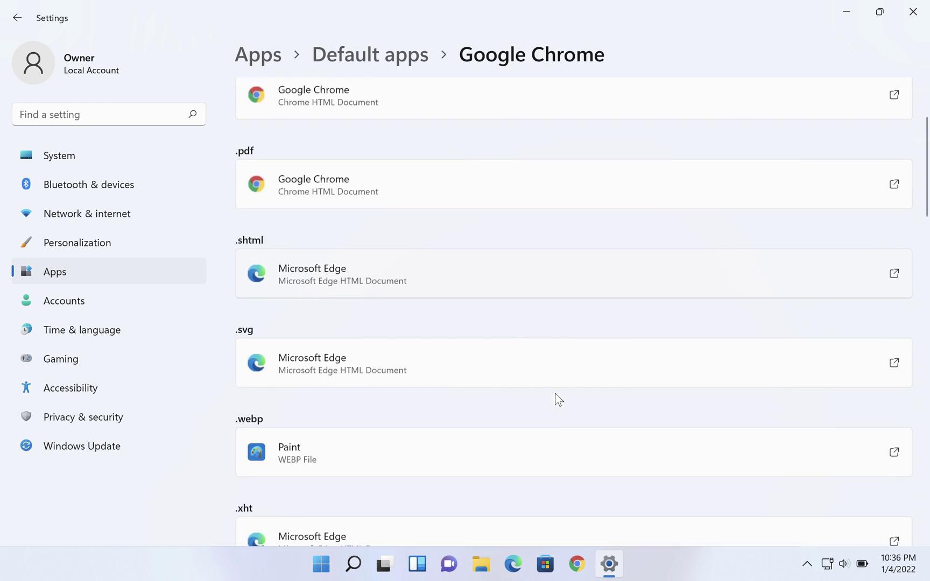
pyautogui.scroll(-5, 555, 392)
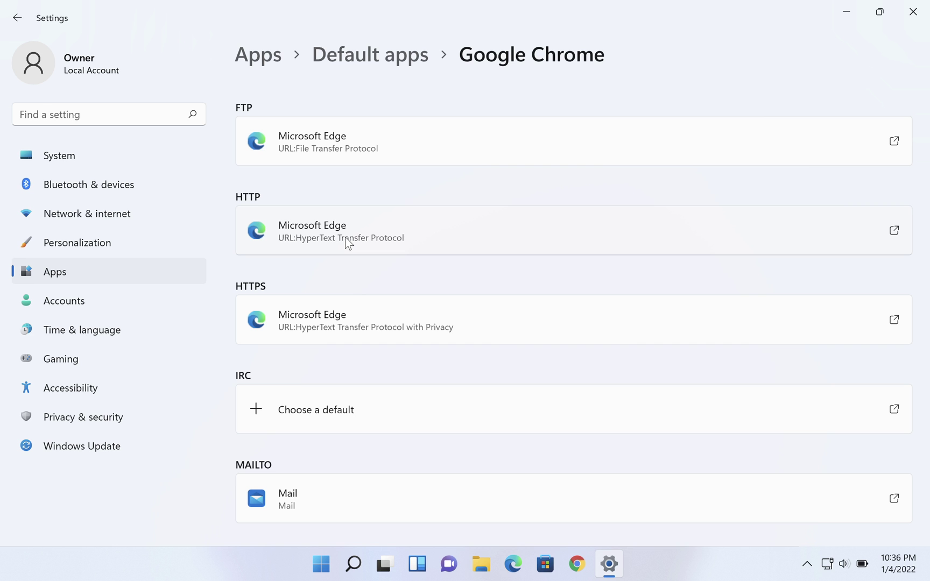
# Step: Make Google Chrome the default for HTTP links and keep it as the HTTPS default
pyautogui.click(394, 237)
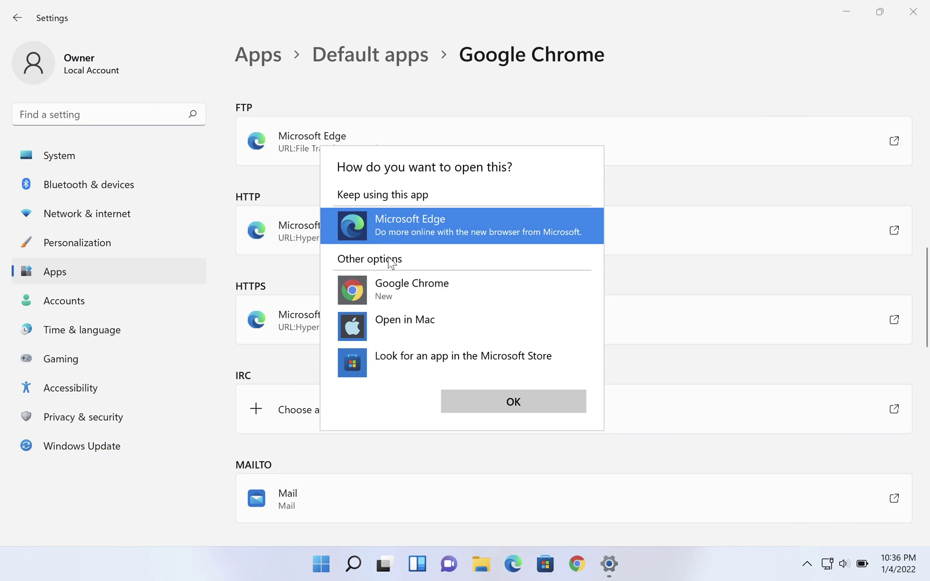
pyautogui.click(376, 291)
pyautogui.click(506, 402)
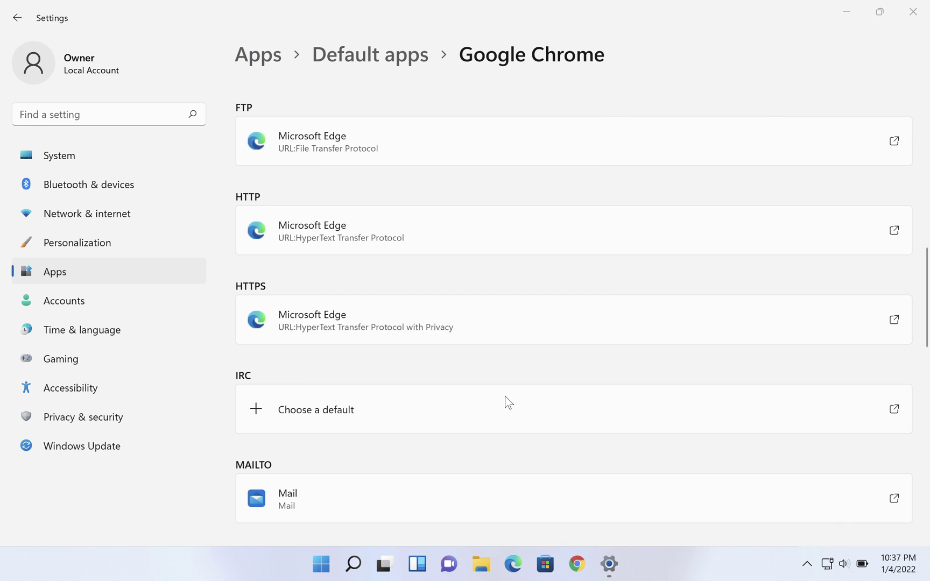
pyautogui.click(434, 334)
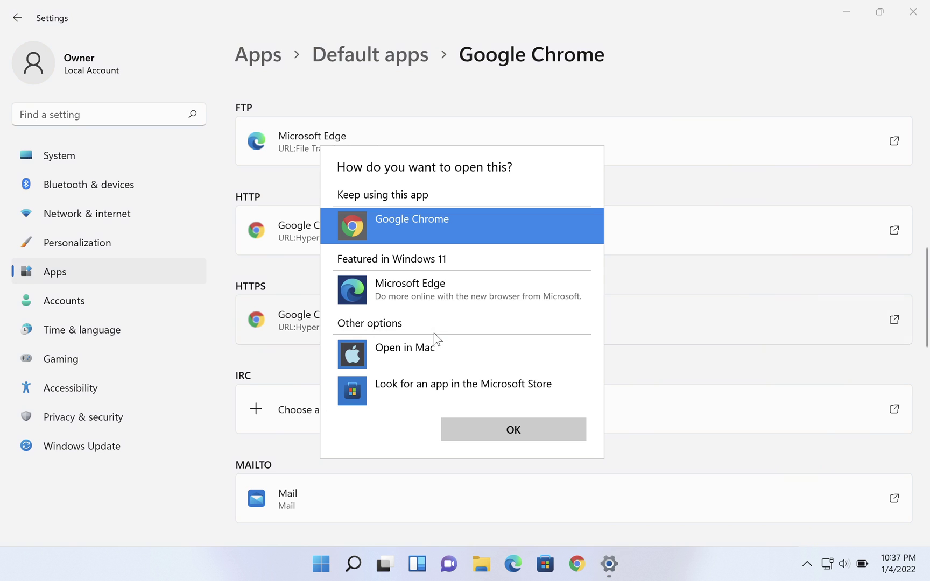
pyautogui.click(293, 264)
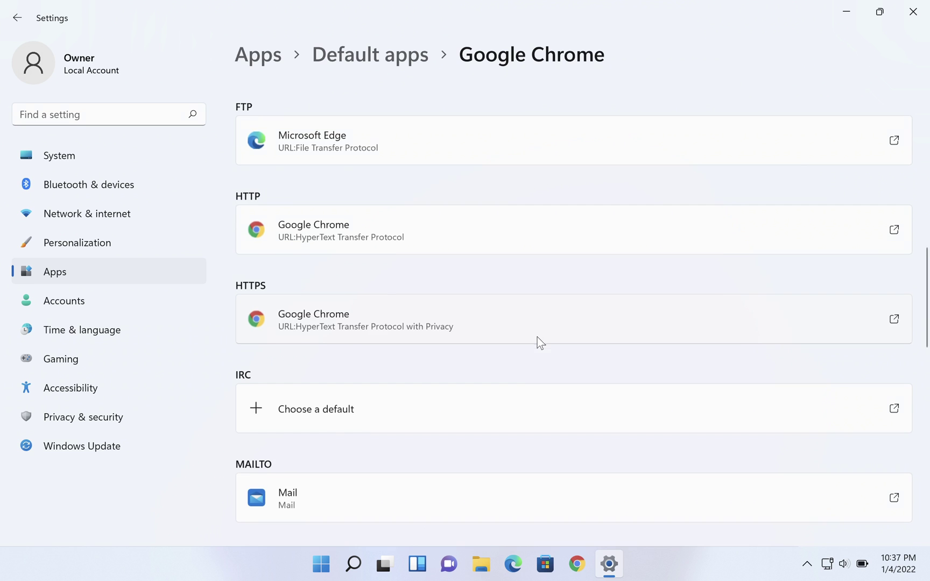
# Step: Review the updated Chrome defaults list and close Settings
pyautogui.scroll(-3, 540, 343)
pyautogui.scroll(-1, 540, 342)
pyautogui.scroll(3, 540, 343)
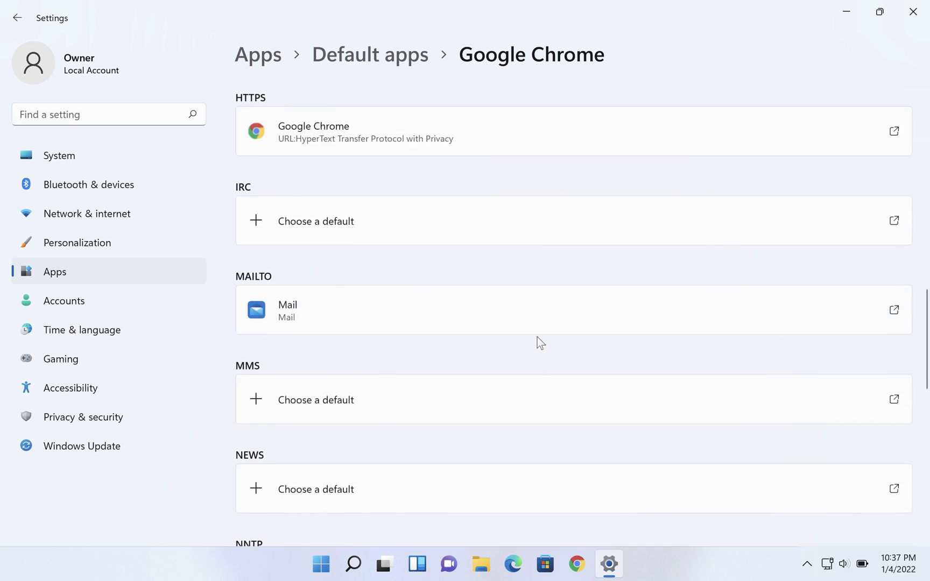
pyautogui.scroll(13, 540, 342)
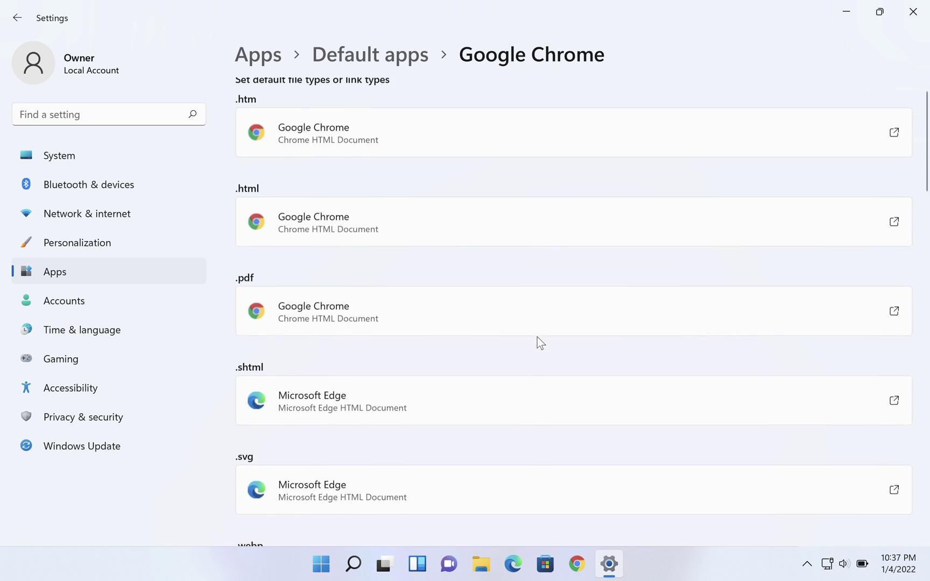
pyautogui.scroll(-20, 539, 342)
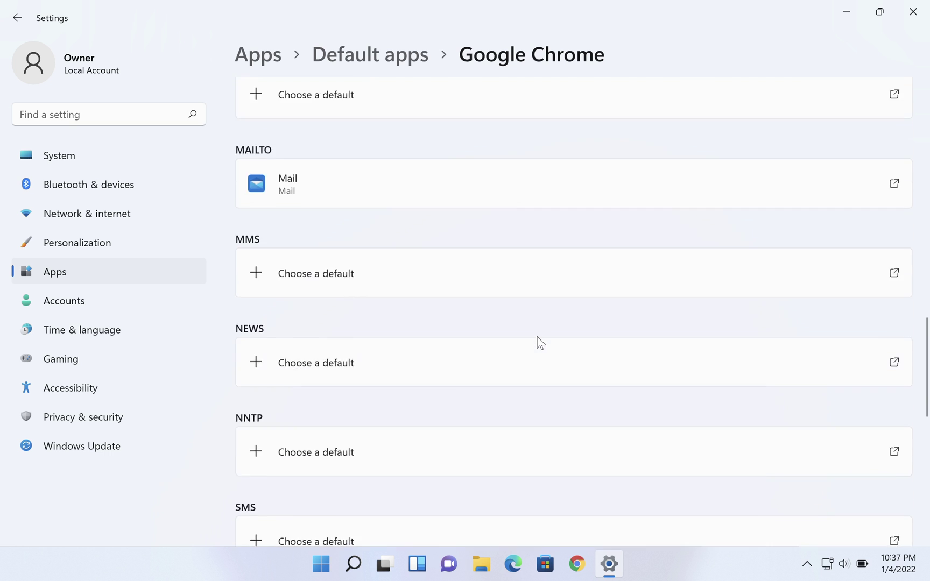
pyautogui.scroll(-7, 539, 342)
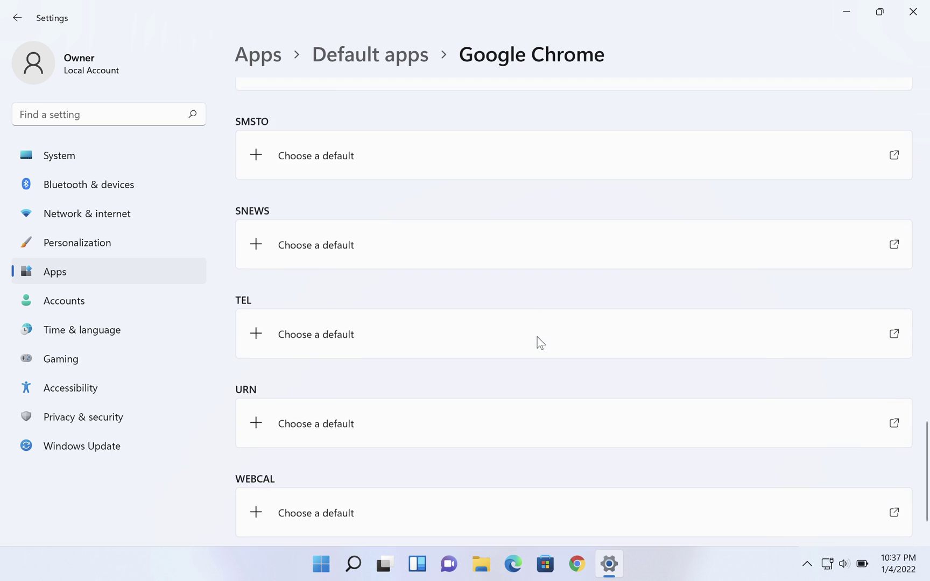
pyautogui.scroll(20, 540, 342)
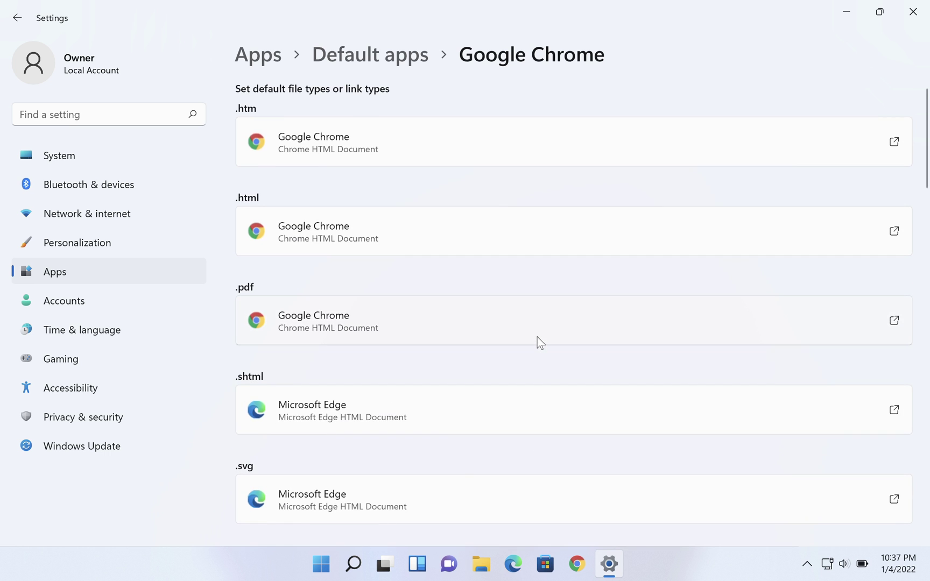
pyautogui.scroll(-1, 539, 342)
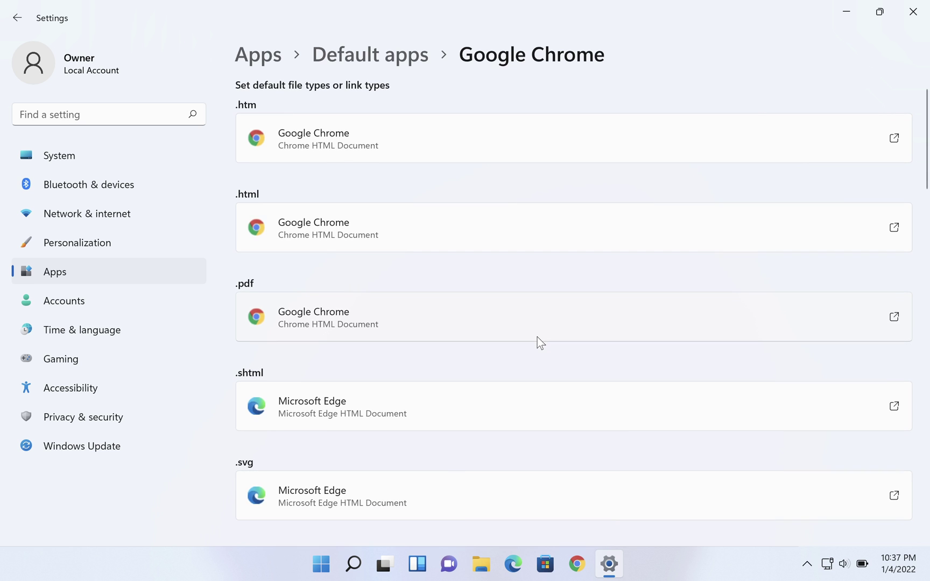
pyautogui.click(913, 11)
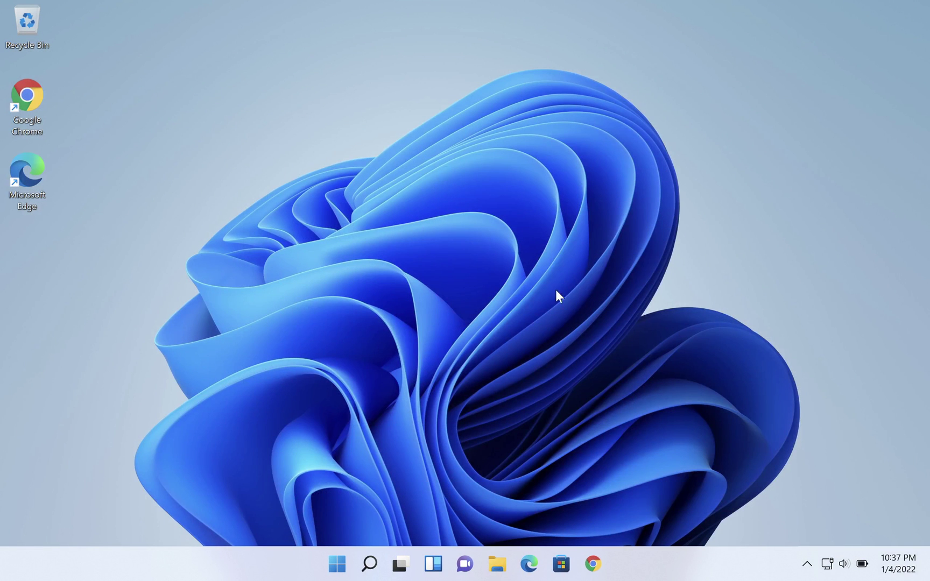